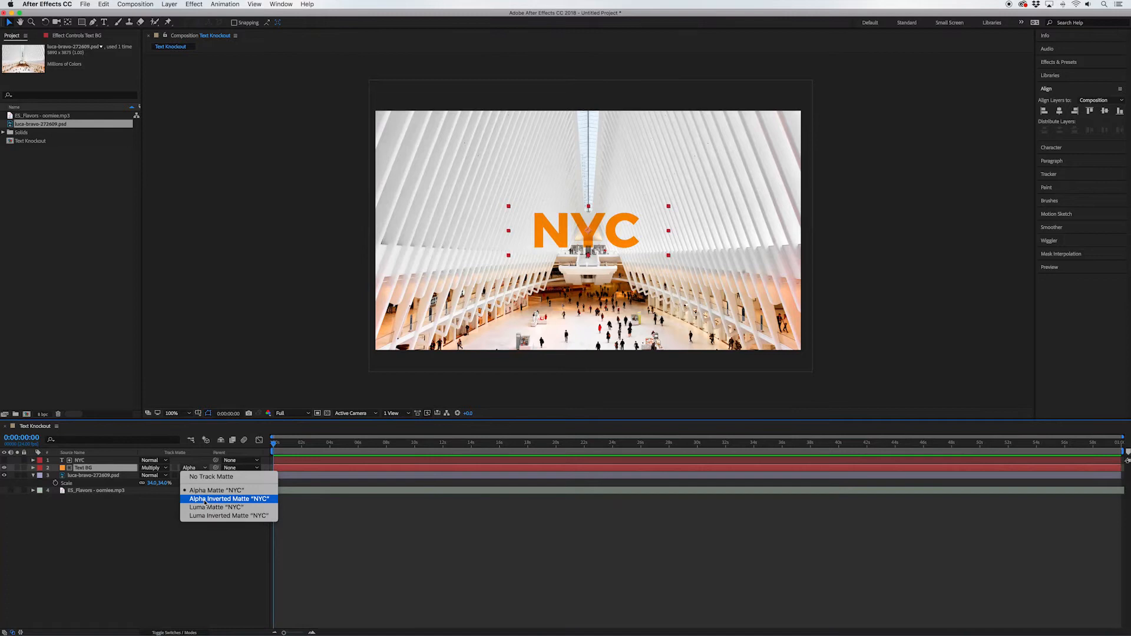
Step: Set the Text BG layer's track matte to Alpha Inverted Matte "NYC"
{"action": "left_click", "coordinate": [205, 500]}
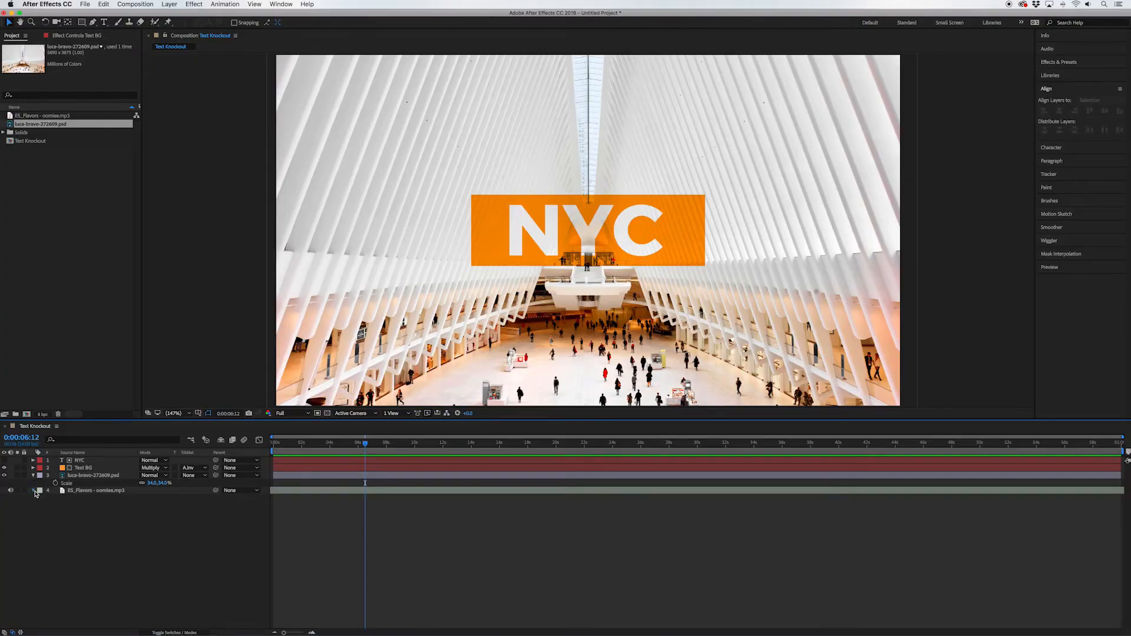
Step: Expand the mp3 audio layer's properties to display its waveform in the timeline
{"action": "left_click", "coordinate": [34, 491]}
{"action": "left_click", "coordinate": [41, 499]}
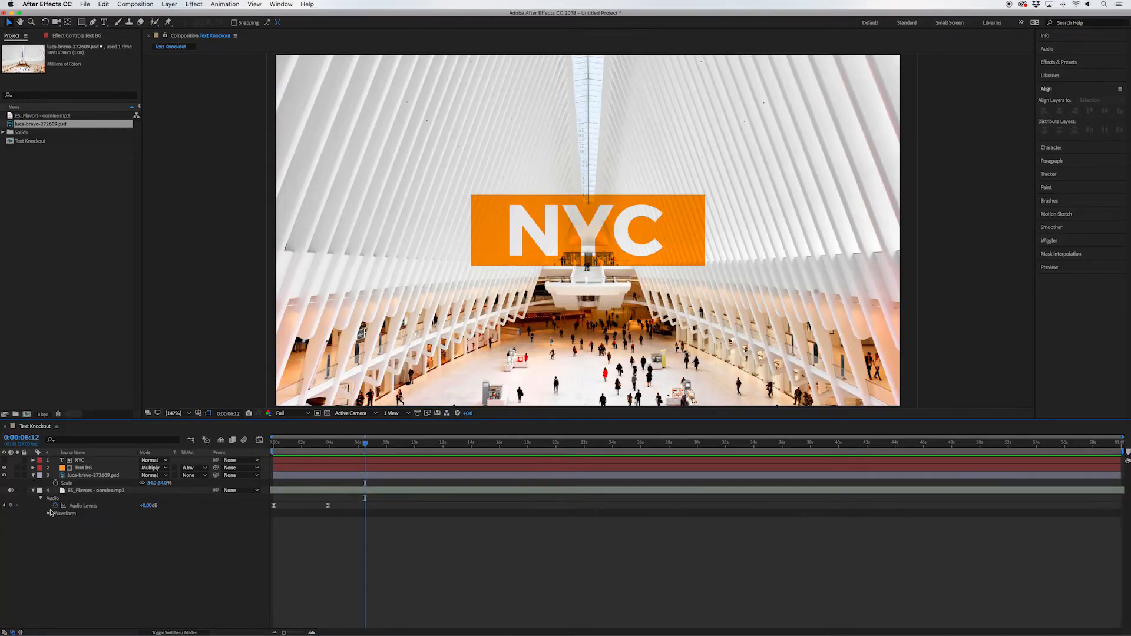
{"action": "left_click", "coordinate": [49, 514]}
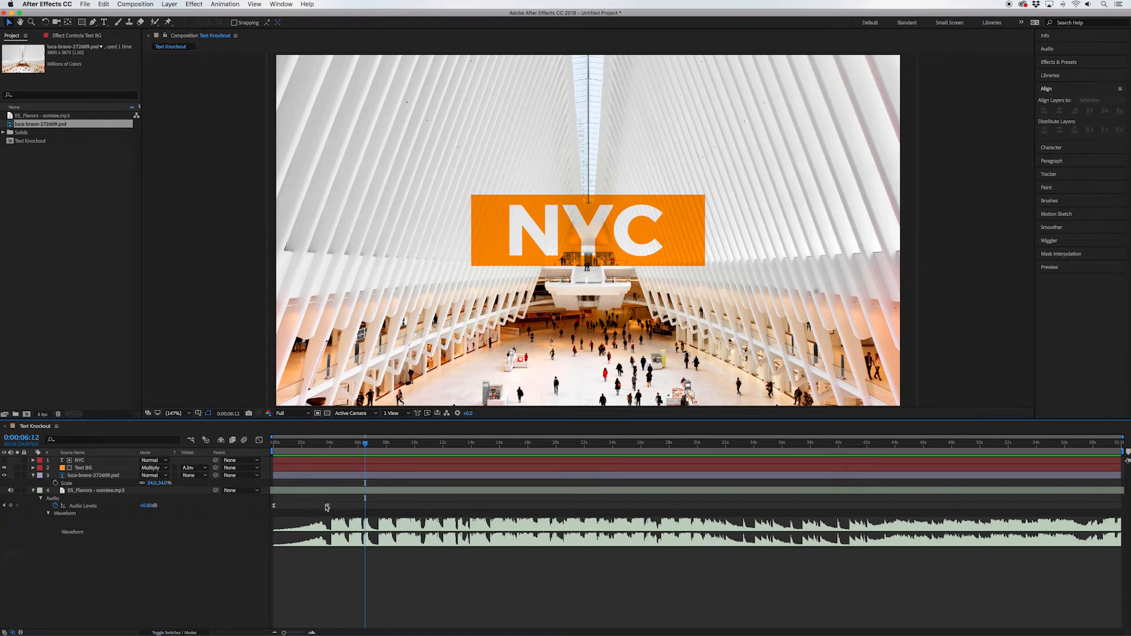
Step: Add Position keyframes to both the NYC and Text BG layers at 0:00:04:02
{"action": "left_click_drag", "start_coordinate": [365, 445], "coordinate": [332, 450]}
{"action": "left_click", "coordinate": [337, 460]}
{"action": "left_click", "coordinate": [337, 468]}
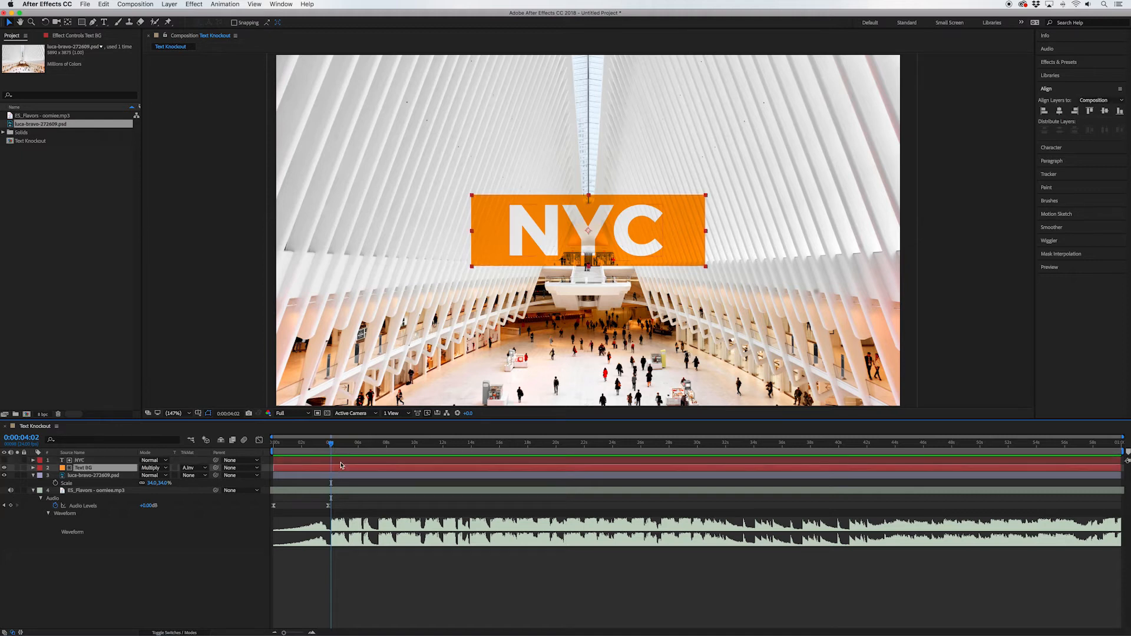
{"action": "left_click", "coordinate": [340, 464], "text": "shift"}
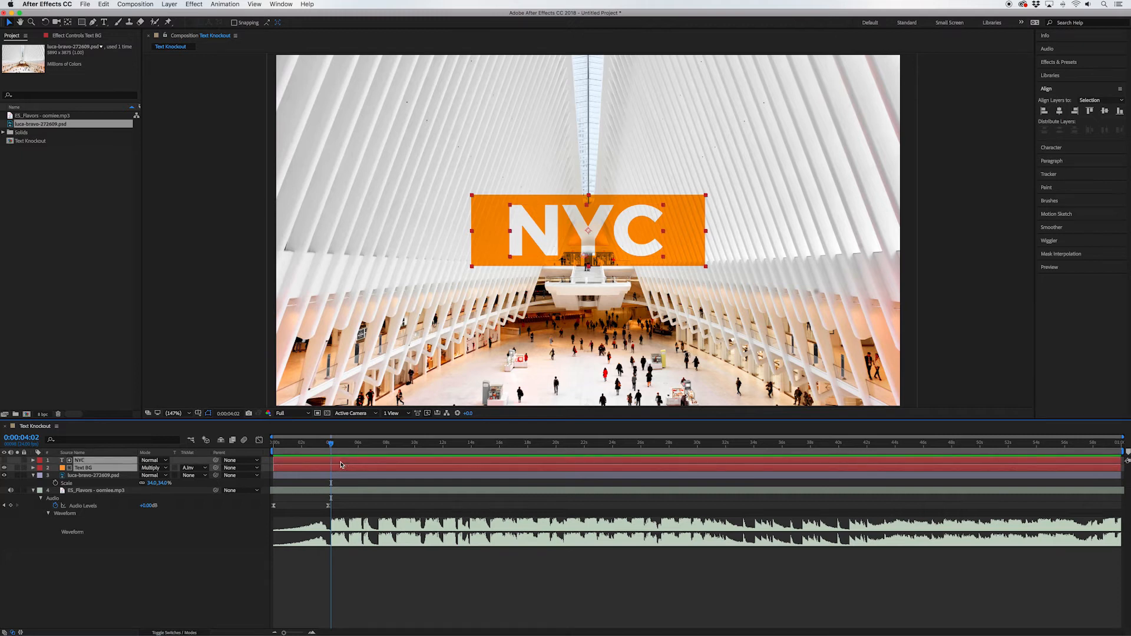
{"action": "key", "text": "p"}
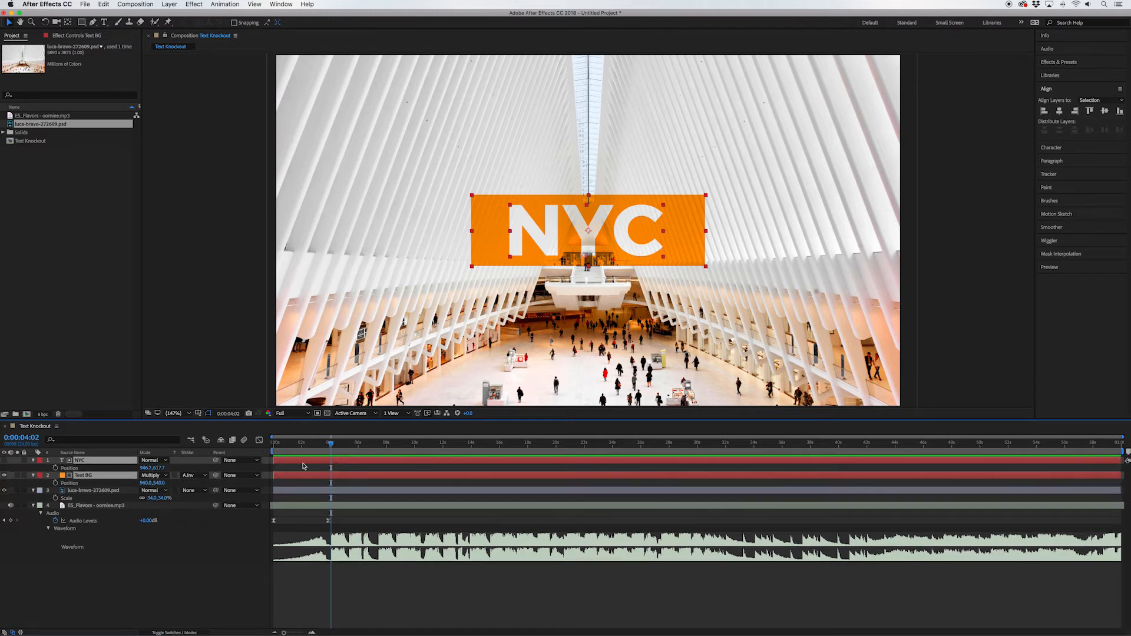
{"action": "left_click", "coordinate": [55, 469]}
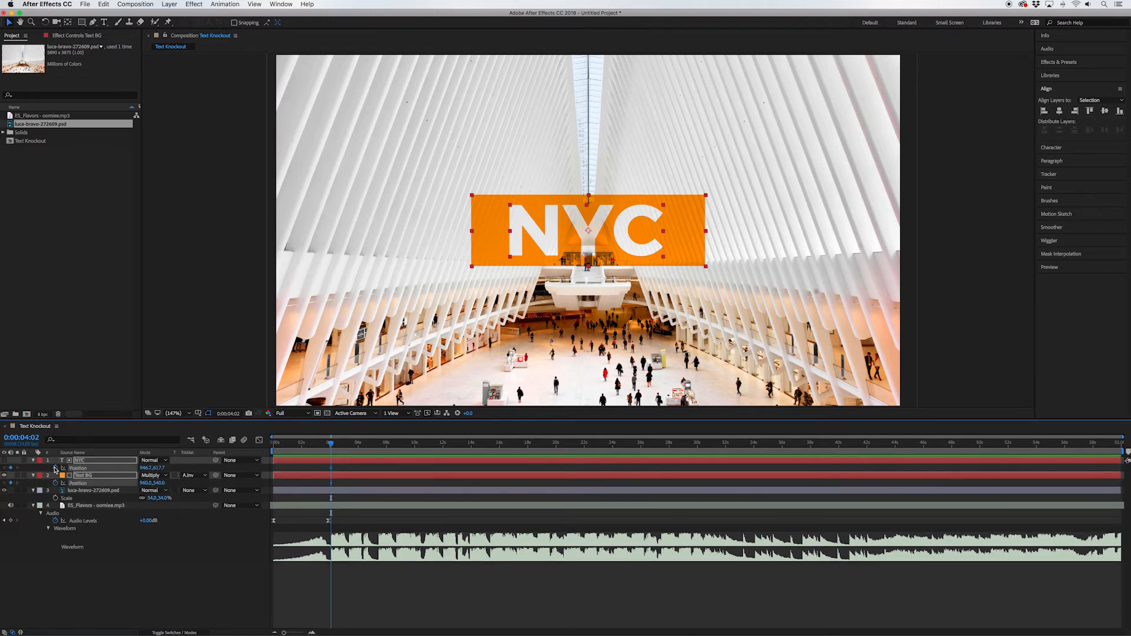
Step: Apply Easy Ease to the Position keyframes of the NYC and Text BG layers
{"action": "right_click", "coordinate": [331, 468]}
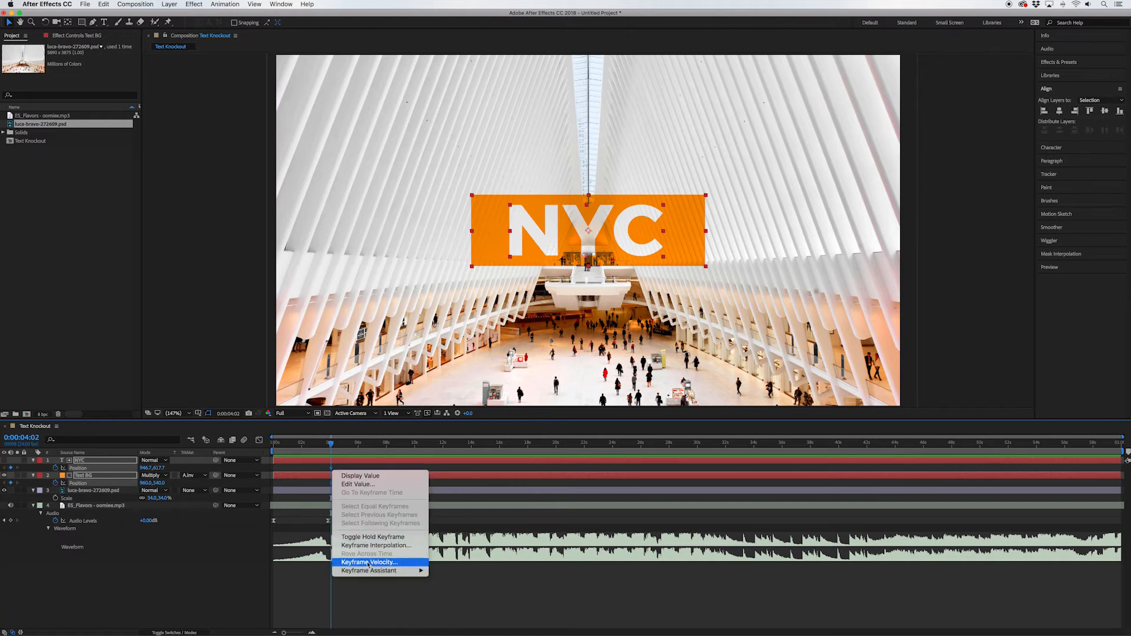
{"action": "mouse_move", "coordinate": [369, 572]}
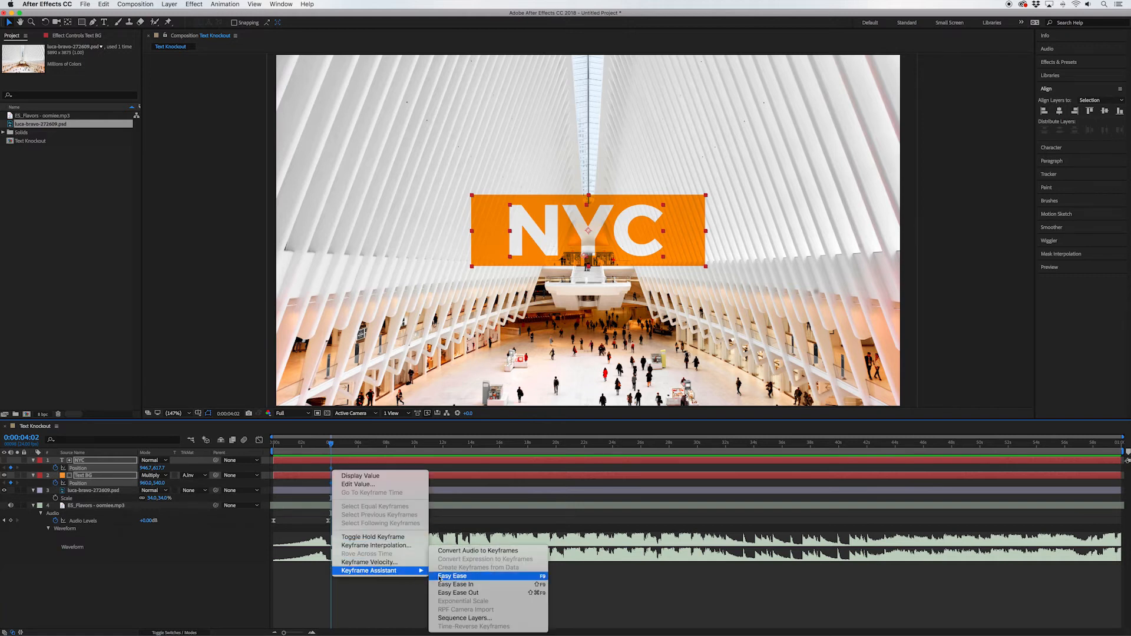
{"action": "left_click", "coordinate": [469, 576]}
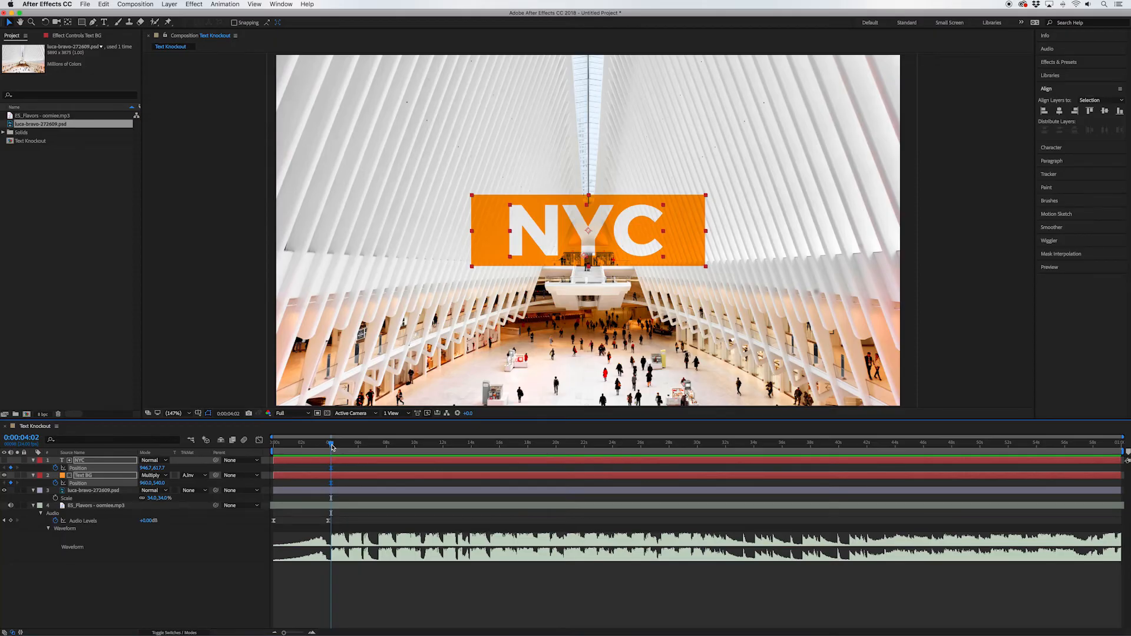
Step: At 0:00:03:14, move the NYC text off the frame's right side to about X 2166 and Text BG off its left side to about X -372
{"action": "left_click_drag", "start_coordinate": [332, 447], "coordinate": [324, 447]}
{"action": "left_click", "coordinate": [344, 460]}
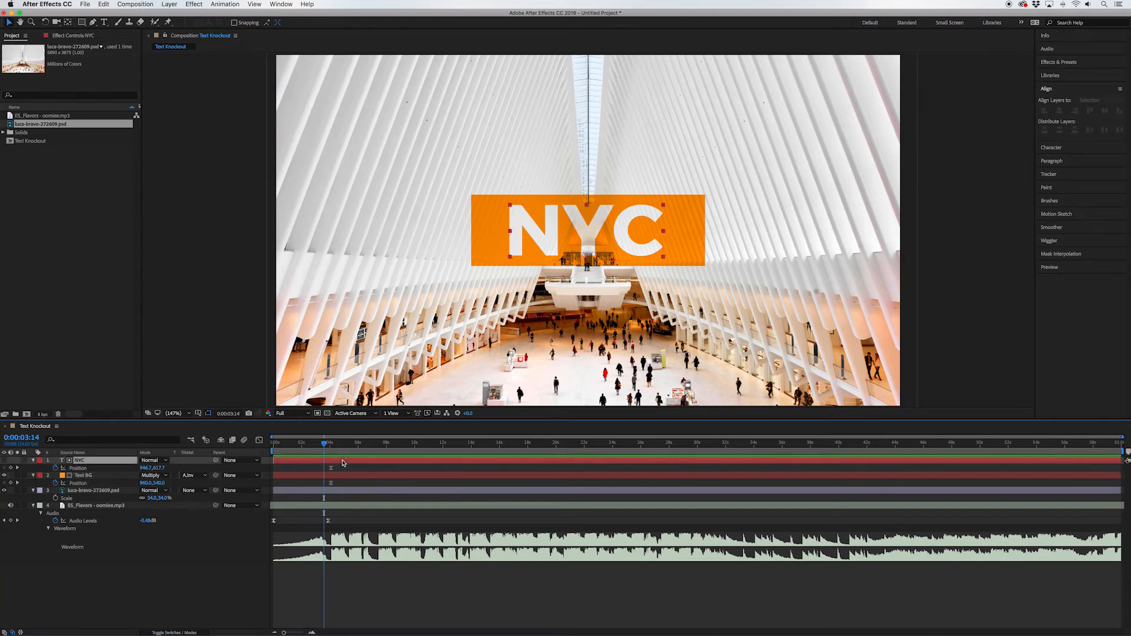
{"action": "left_click_drag", "start_coordinate": [585, 235], "coordinate": [979, 233]}
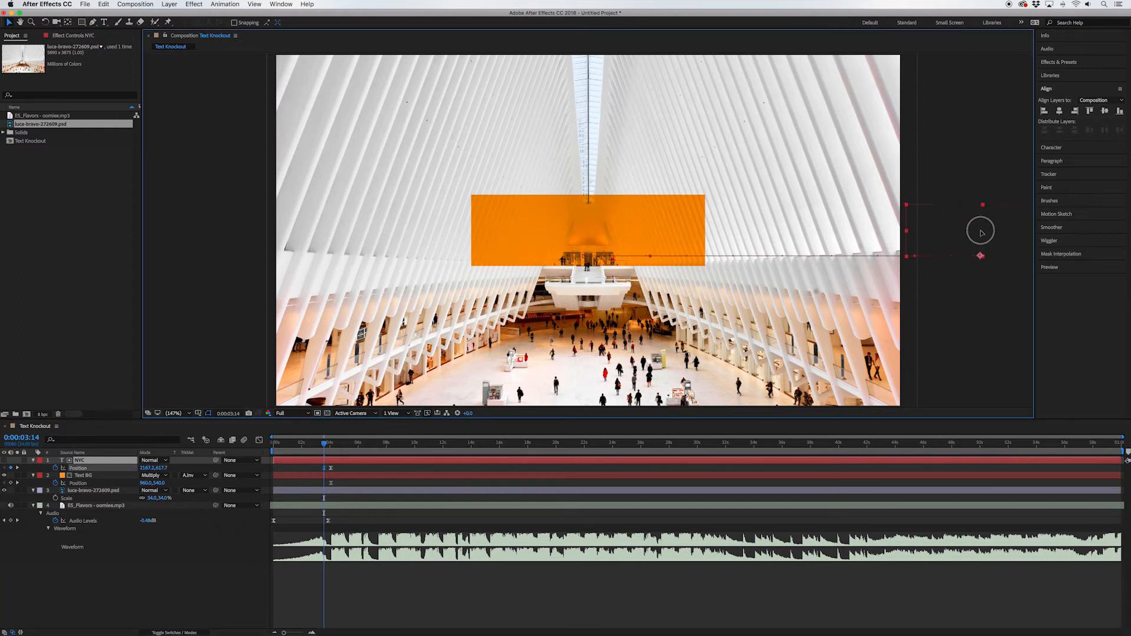
{"action": "left_click", "coordinate": [652, 233]}
{"action": "left_click_drag", "start_coordinate": [653, 233], "coordinate": [219, 230]}
Step: Preview the text and background entrance from the start of the composition
{"action": "left_click", "coordinate": [258, 440]}
{"action": "key", "text": "Home"}
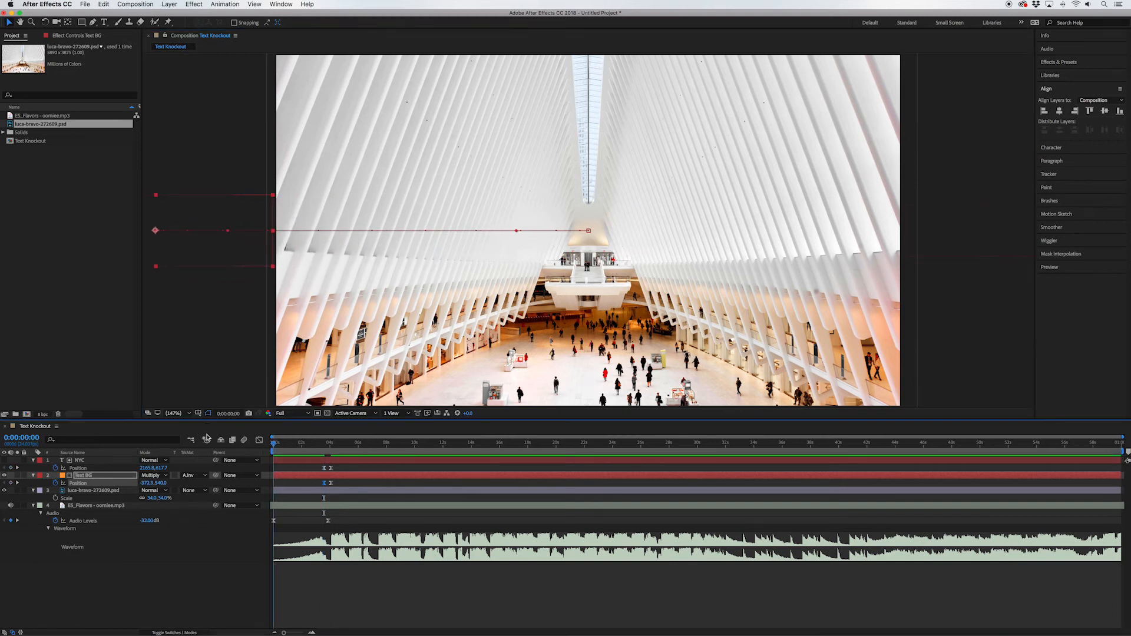
{"action": "key", "text": "space"}
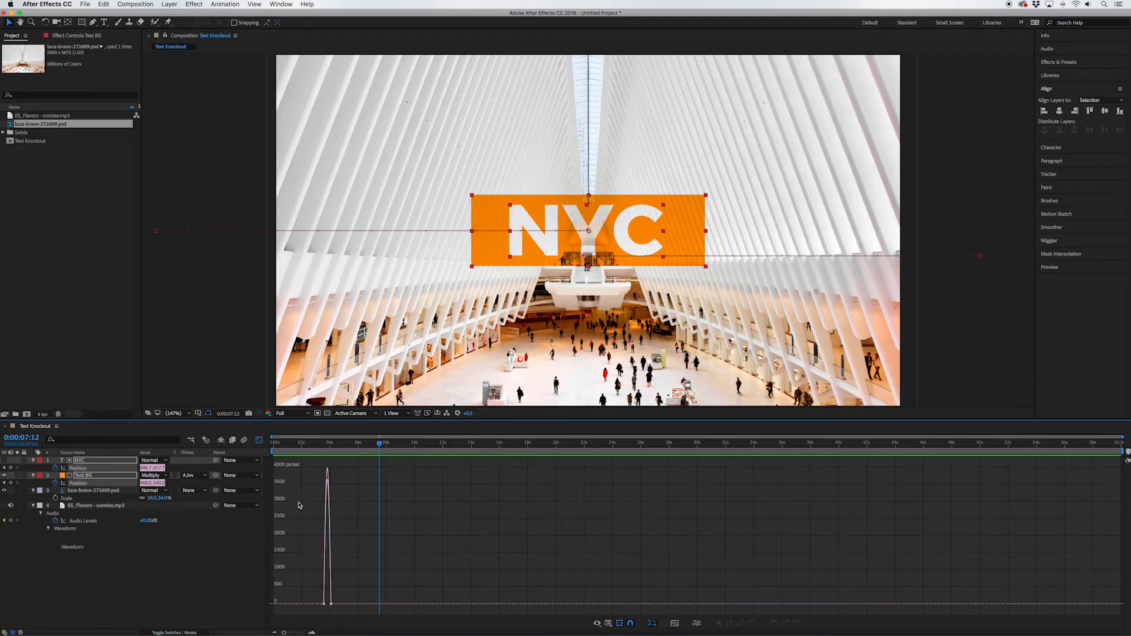
Step: In the Graph Editor, shift both layers' entrance speed peak toward the final Position keyframes, and preview the result from 0:00:02:12
{"action": "left_click_drag", "start_coordinate": [309, 590], "coordinate": [361, 620]}
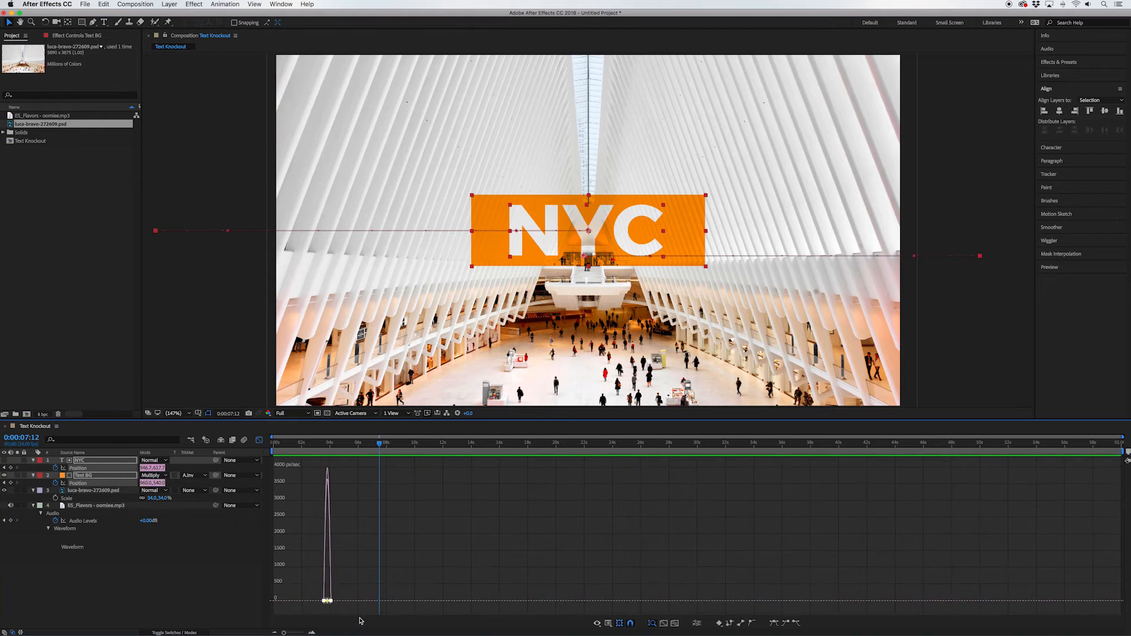
{"action": "key", "text": "equal"}
{"action": "key", "text": "equal"}
{"action": "scroll", "coordinate": [338, 575], "scroll_direction": "left", "scroll_amount": 5}
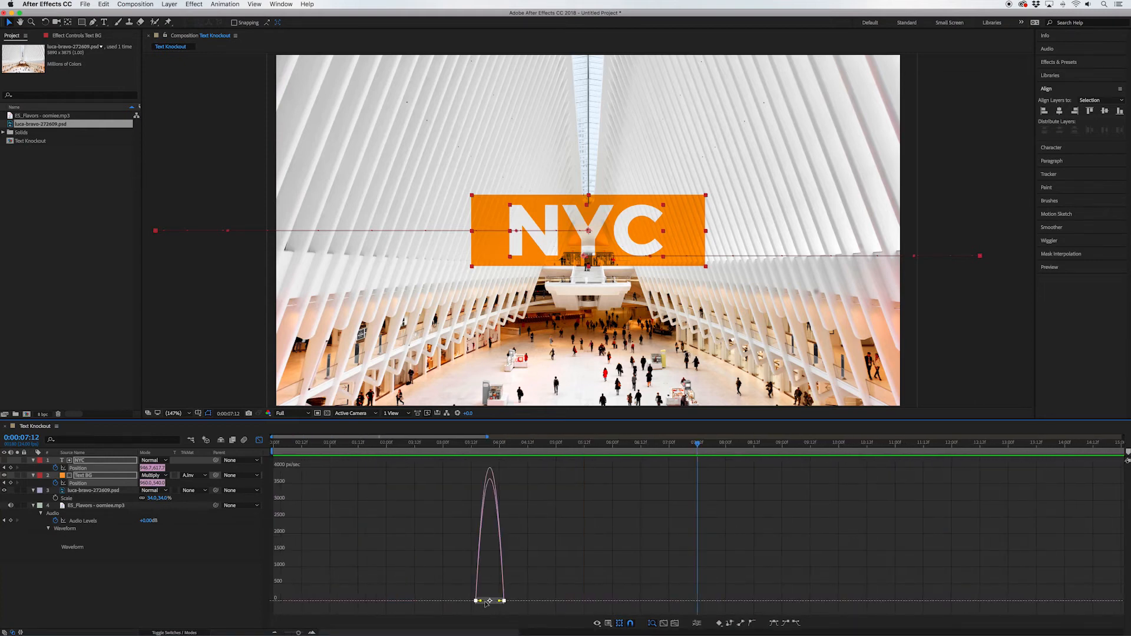
{"action": "left_click_drag", "start_coordinate": [481, 602], "coordinate": [501, 601]}
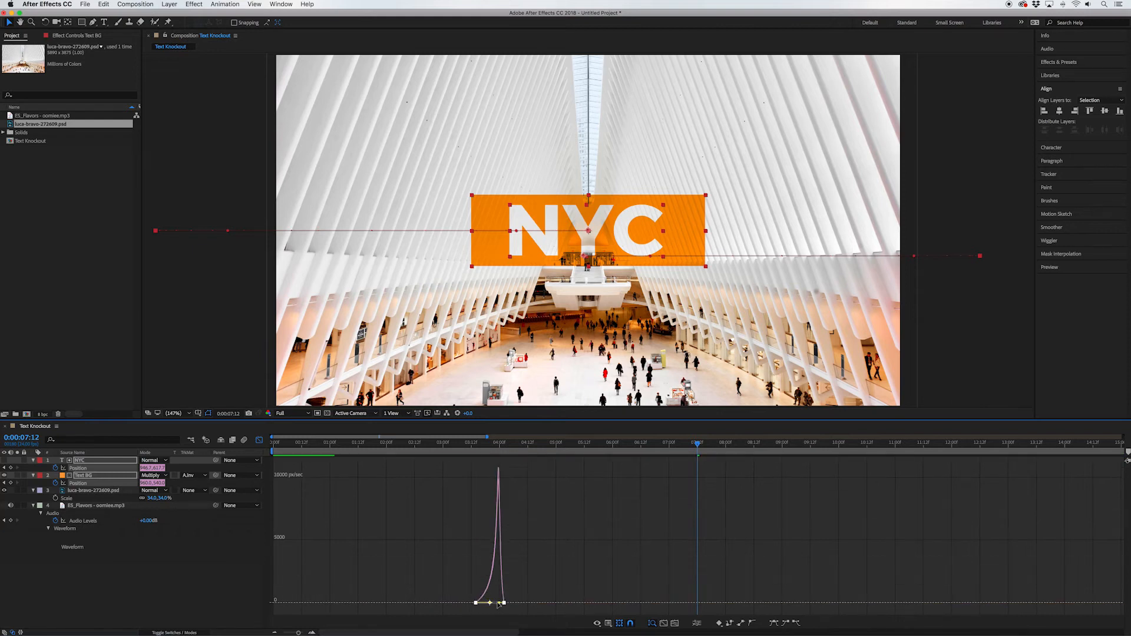
{"action": "left_click", "coordinate": [414, 444]}
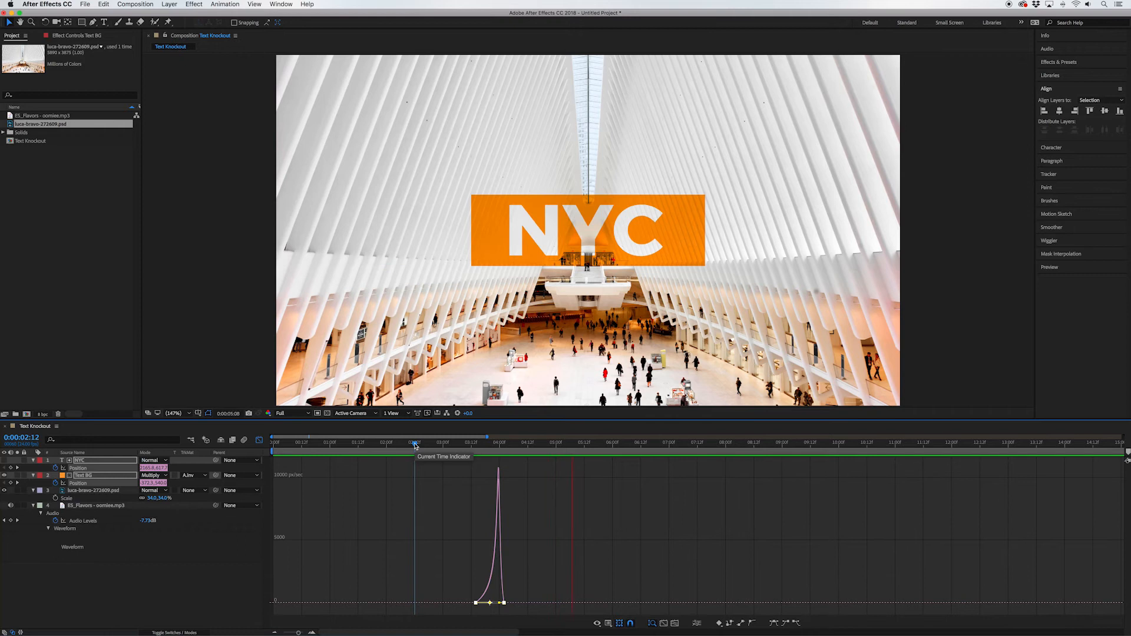
{"action": "key", "text": "space"}
Step: Return to the layer view, shift the first Position keyframes of NYC and Text BG to 0:00:03:20, and replay the entrance
{"action": "key", "text": "shift+F3"}
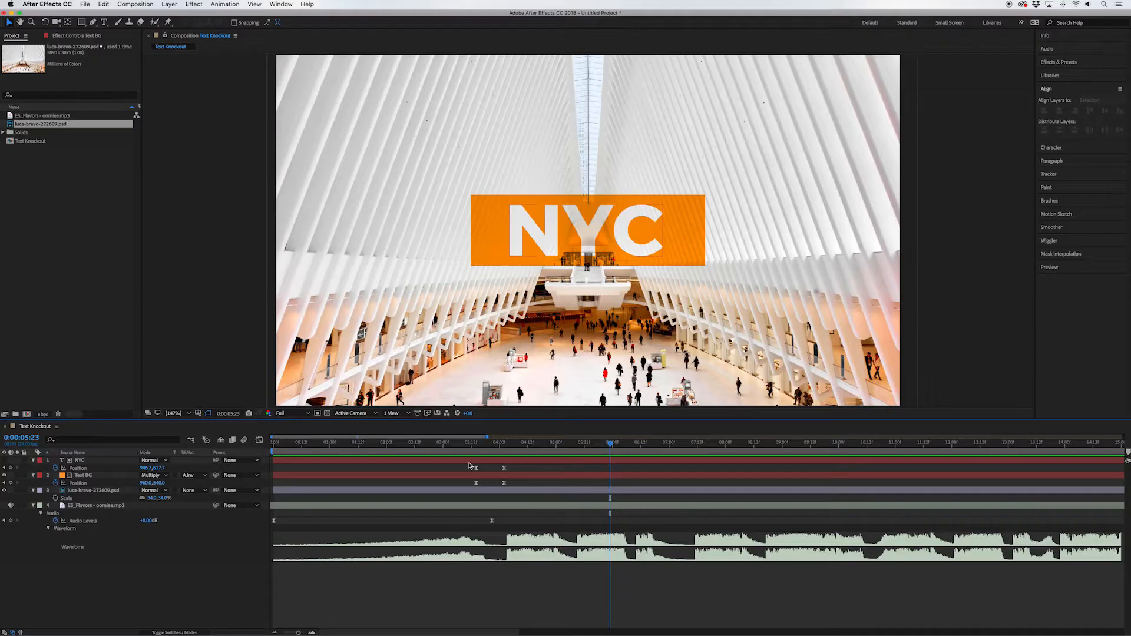
{"action": "left_click_drag", "start_coordinate": [469, 466], "coordinate": [481, 491]}
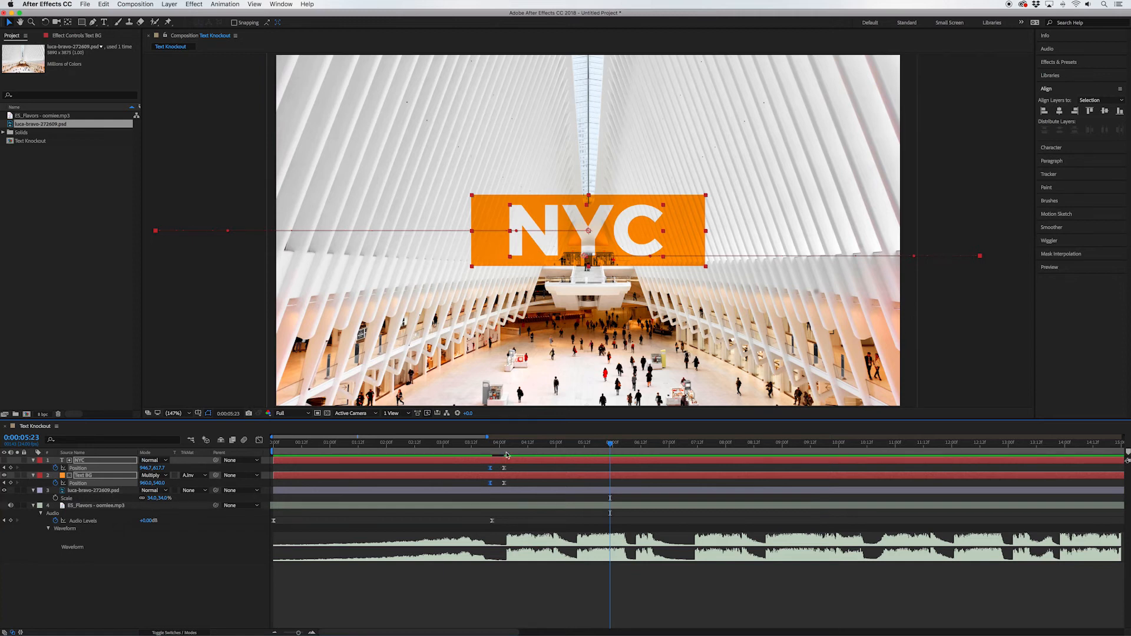
{"action": "left_click", "coordinate": [429, 443]}
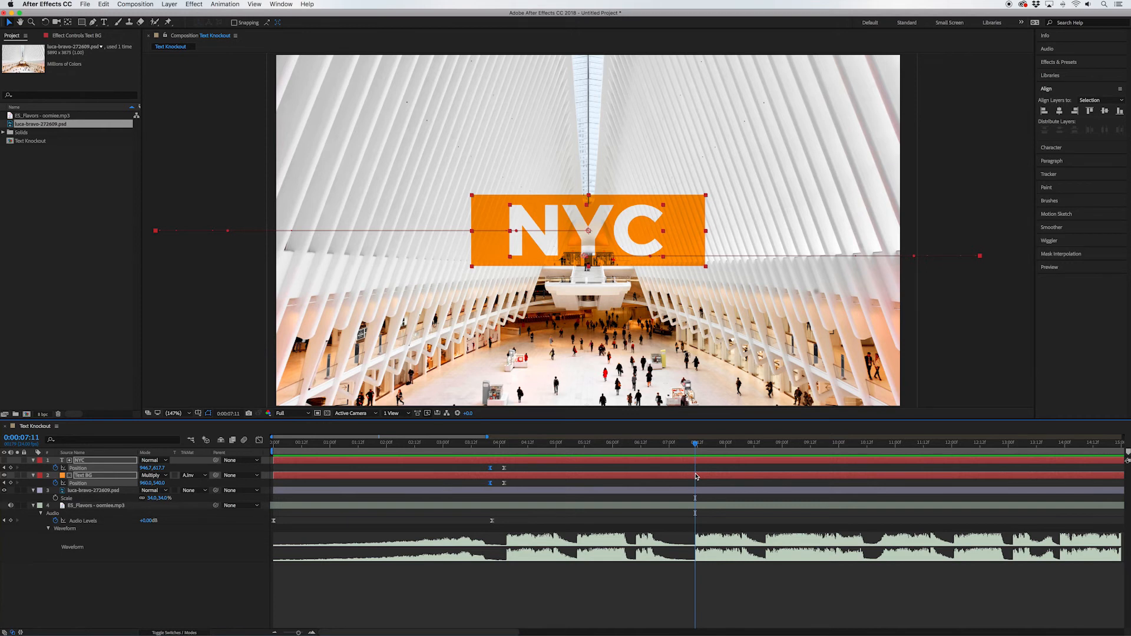
Step: Add Position keyframes holding the centred NYC and Text BG layers at 0:00:07:05
{"action": "key", "text": "Page_Up"}
{"action": "key", "text": "Page_Up"}
{"action": "key", "text": "Page_Up"}
{"action": "key", "text": "Page_Up"}
{"action": "key", "text": "Page_Up"}
{"action": "key", "text": "Page_Up"}
{"action": "key", "text": "alt+shift+p"}
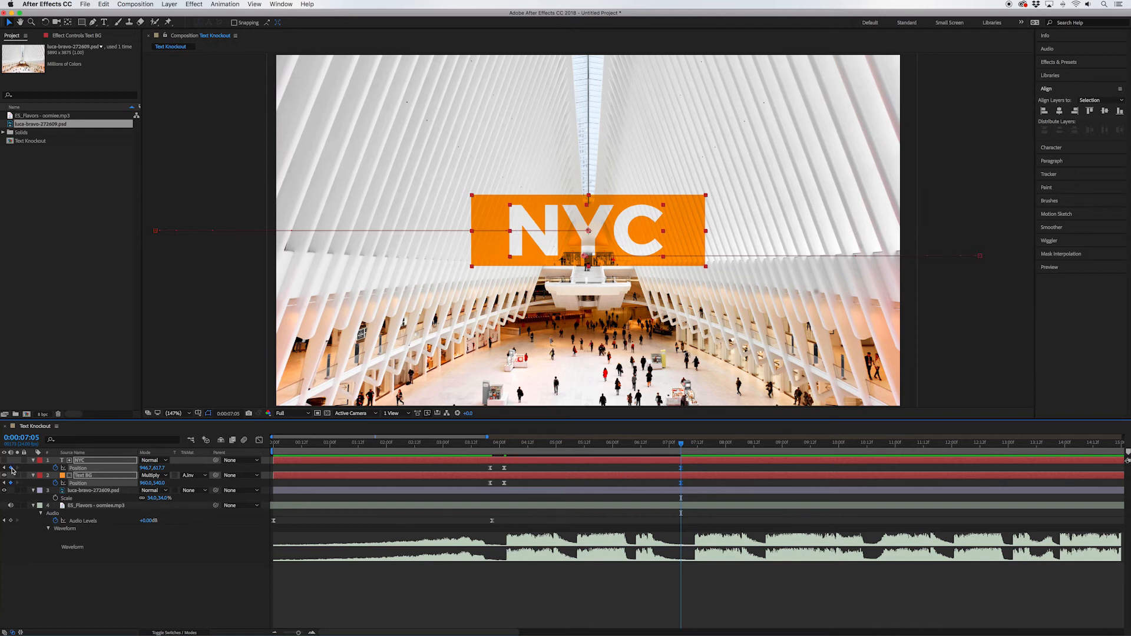
Step: Copy the NYC layer's first Position keyframe and paste it at 0:00:07:11
{"action": "key", "text": "Page_Down"}
{"action": "key", "text": "Page_Down"}
{"action": "key", "text": "Page_Down"}
{"action": "key", "text": "Page_Down"}
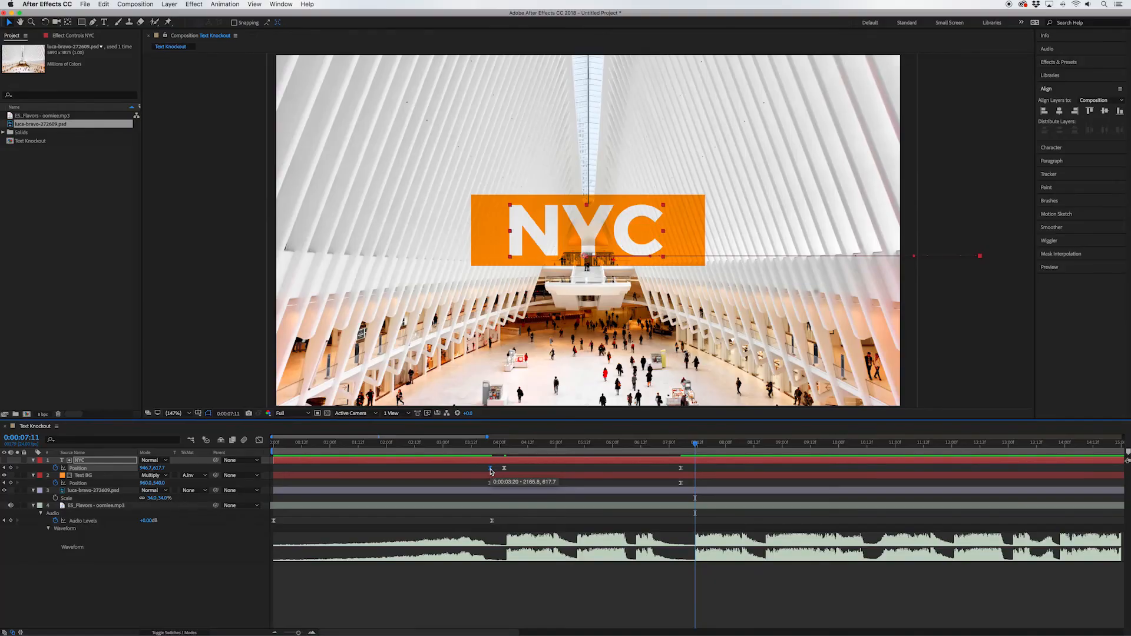
{"action": "key", "text": "super+c"}
{"action": "key", "text": "super+v"}
Step: Copy the Text BG layer's first Position keyframe to 0:00:07:11 and preview the exit from 0:00:06:05
{"action": "left_click", "coordinate": [489, 476]}
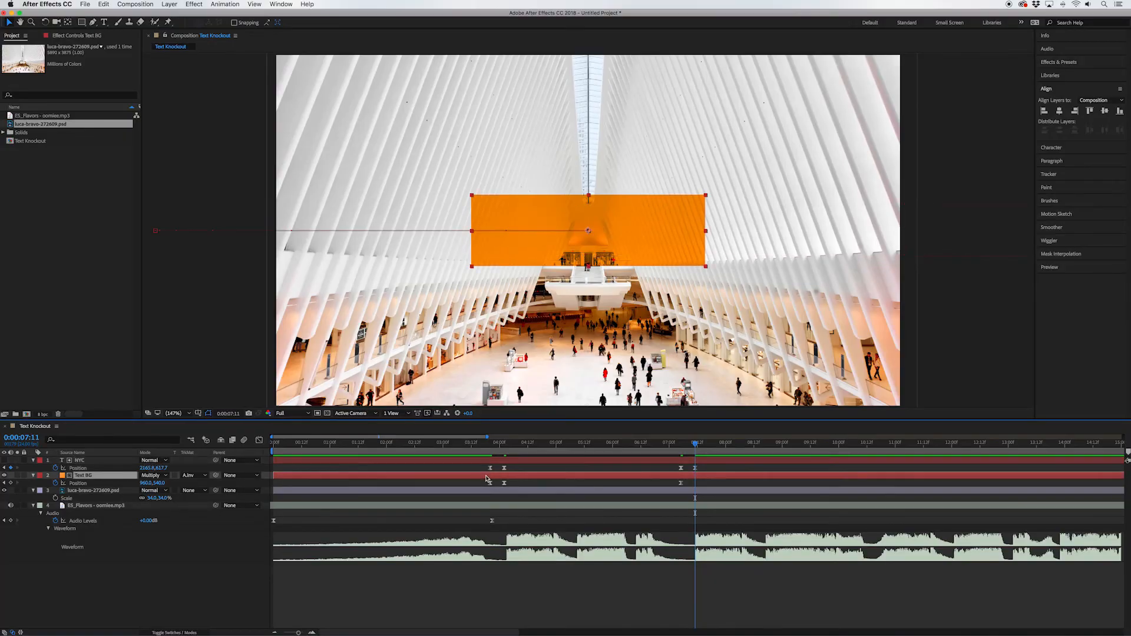
{"action": "left_click", "coordinate": [489, 484]}
{"action": "key", "text": "super+c"}
{"action": "key", "text": "super+v"}
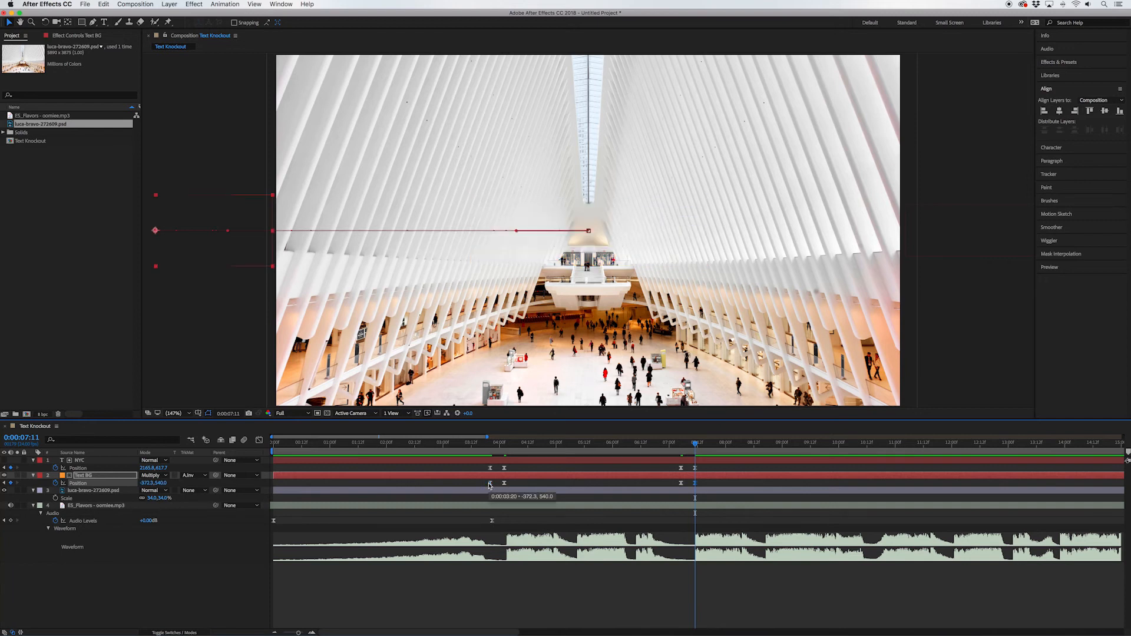
{"action": "left_click", "coordinate": [625, 446]}
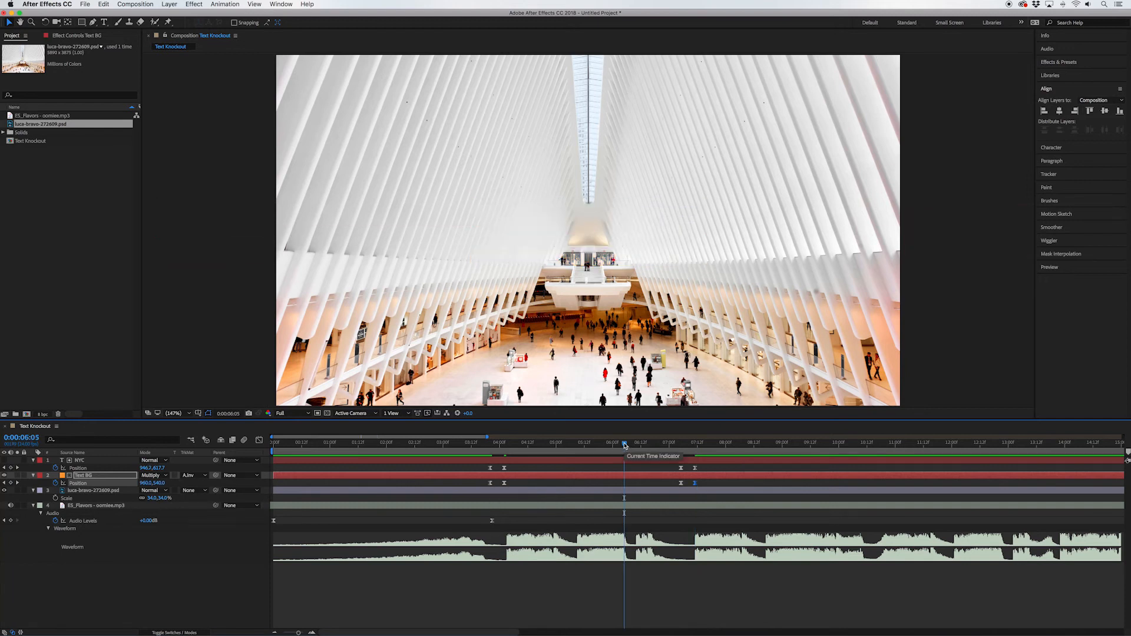
{"action": "key", "text": "space"}
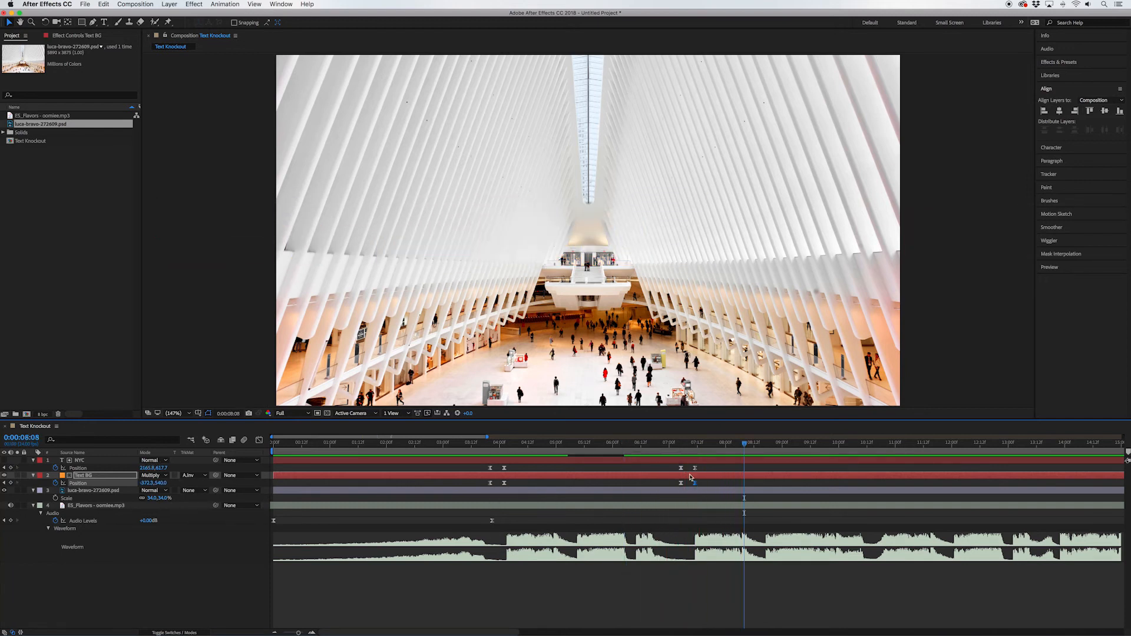
Step: In the Graph Editor, reshape the exit speed curves of NYC and Text BG to peak sharply near the last keyframes, and replay
{"action": "left_click_drag", "start_coordinate": [670, 467], "coordinate": [716, 486]}
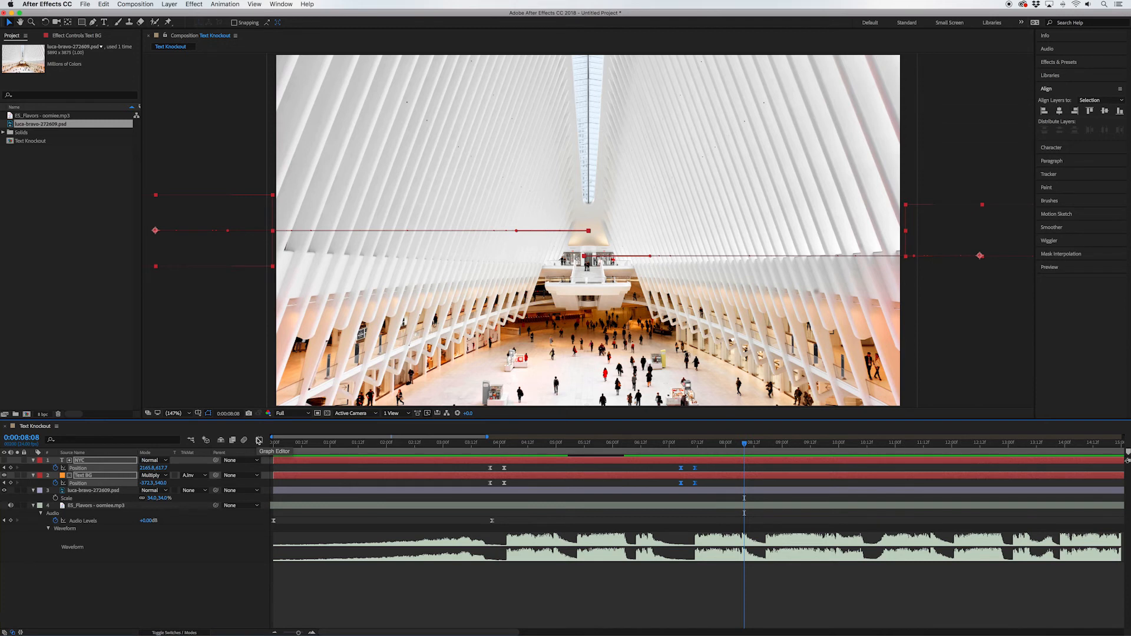
{"action": "left_click", "coordinate": [258, 440]}
{"action": "left_click", "coordinate": [665, 589]}
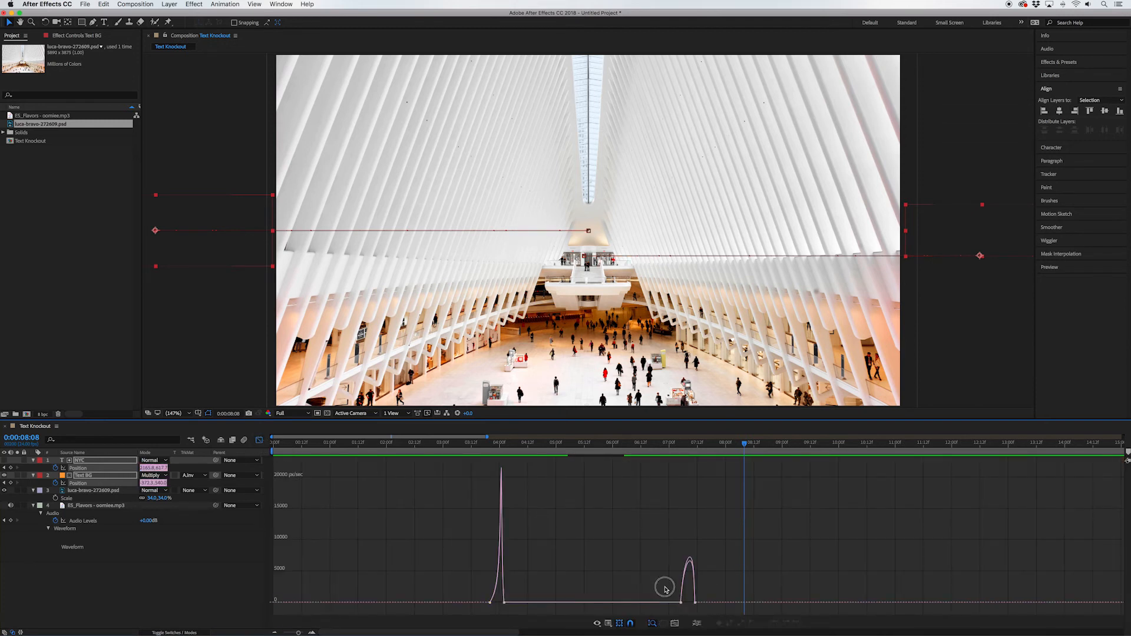
{"action": "left_click_drag", "start_coordinate": [665, 589], "coordinate": [731, 616]}
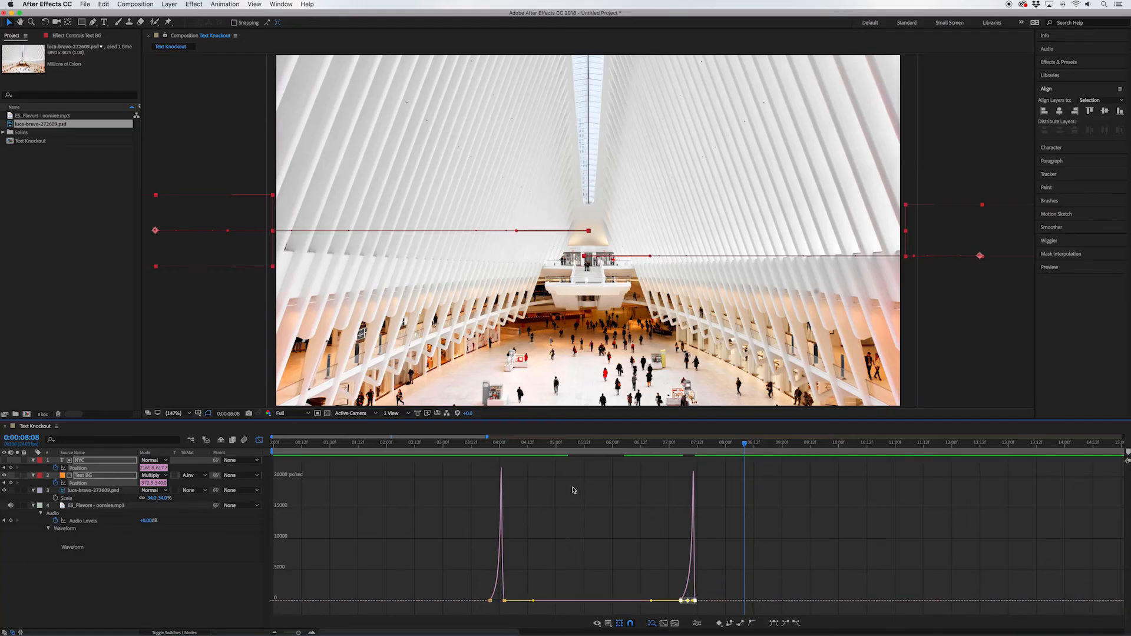
{"action": "left_click", "coordinate": [628, 451]}
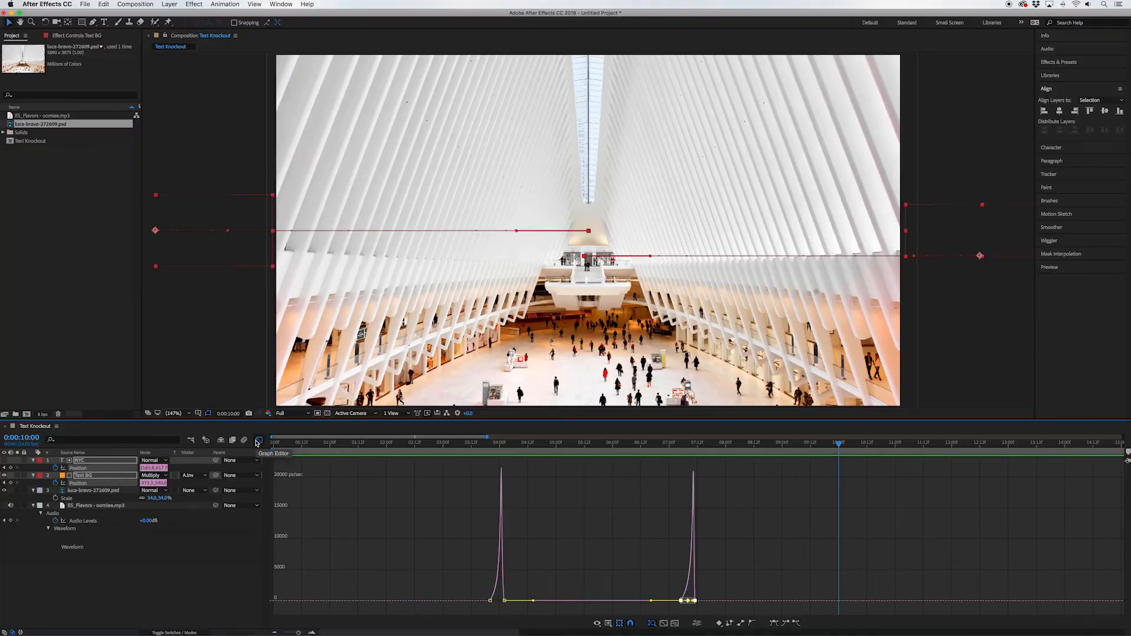
Step: Return to the layer view and, at 0:00:07:11, move the NYC text off the frame's left side to about X -252
{"action": "left_click", "coordinate": [259, 440]}
{"action": "left_click_drag", "start_coordinate": [705, 443], "coordinate": [694, 447]}
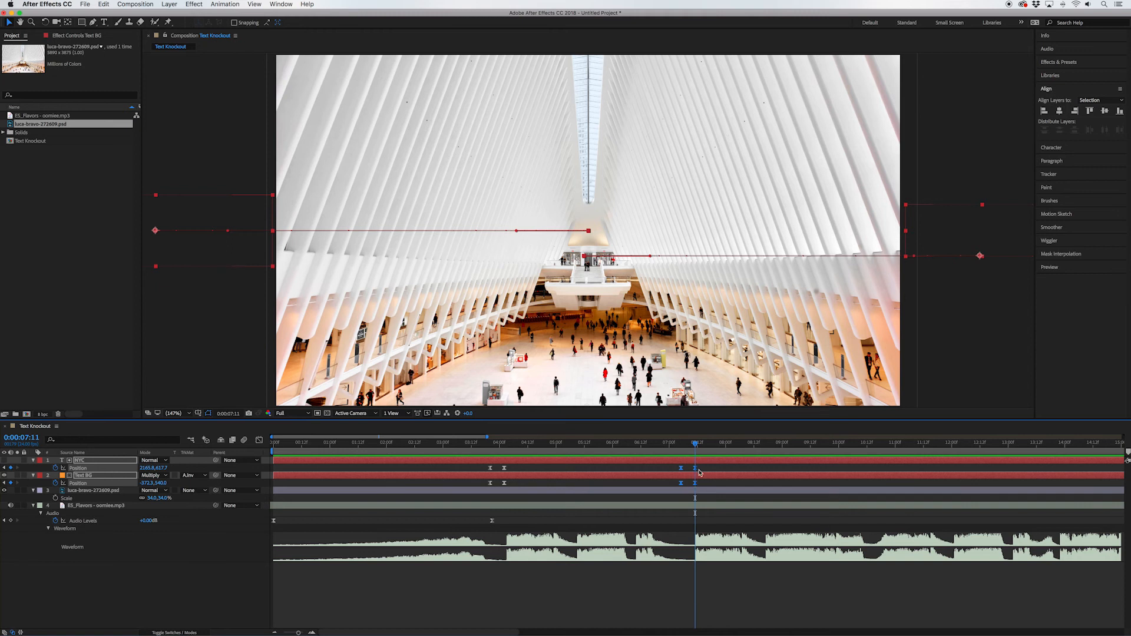
{"action": "left_click", "coordinate": [700, 472]}
{"action": "left_click", "coordinate": [701, 462]}
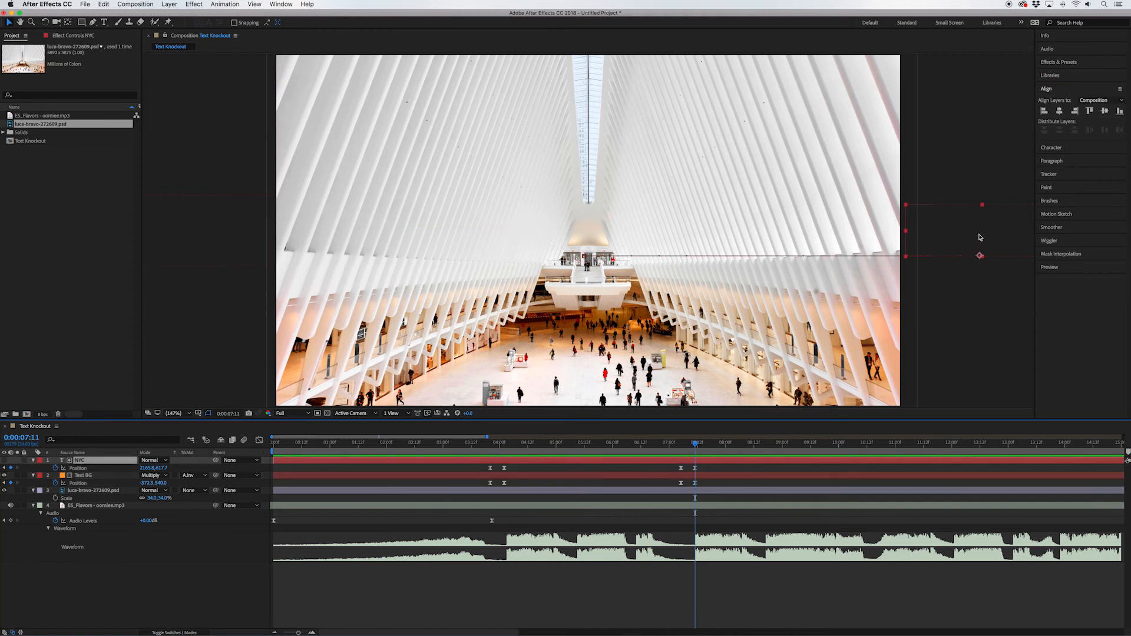
{"action": "left_click_drag", "start_coordinate": [1007, 259], "coordinate": [233, 241]}
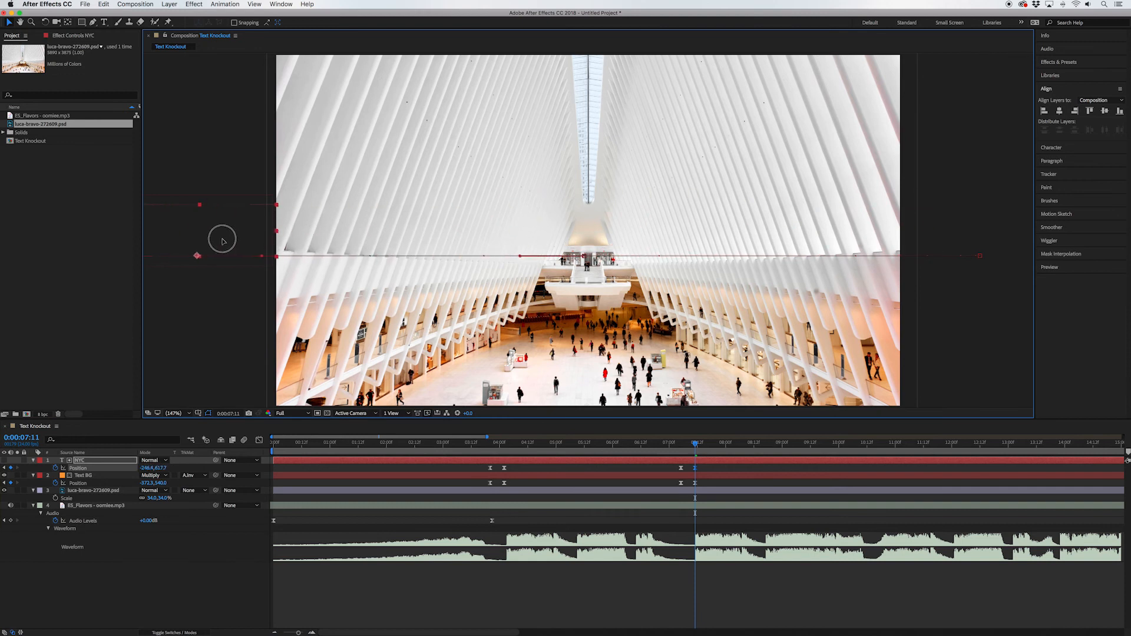
Step: At 0:00:07:11, move the Text BG layer off the frame's right side to about X 2294
{"action": "left_click", "coordinate": [718, 476]}
{"action": "left_click", "coordinate": [695, 483]}
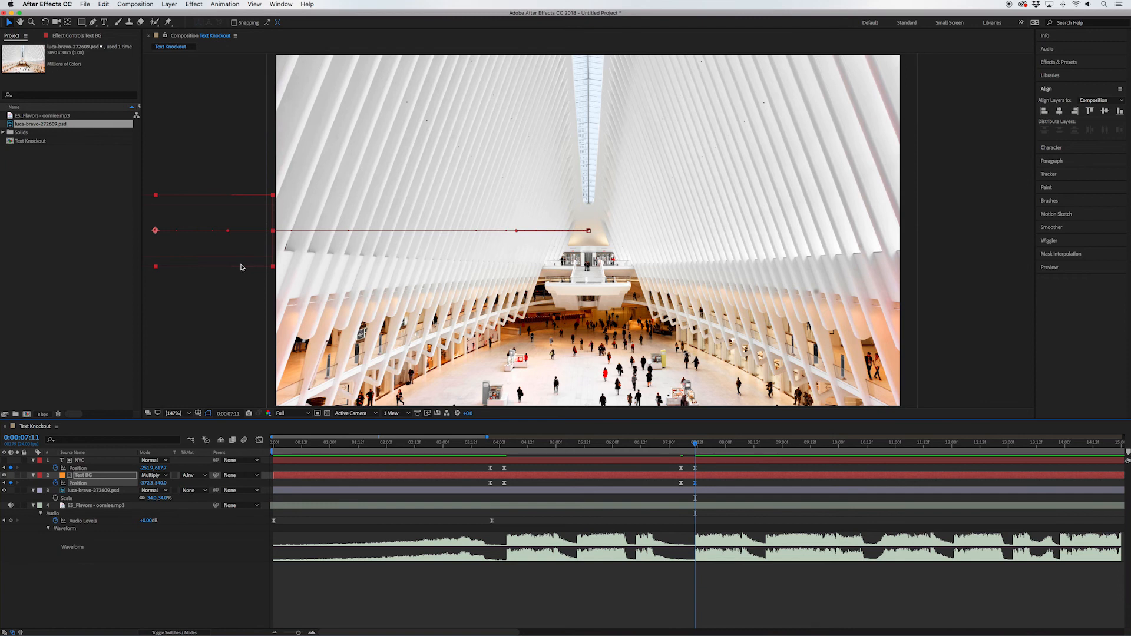
{"action": "left_click_drag", "start_coordinate": [241, 268], "coordinate": [1106, 279]}
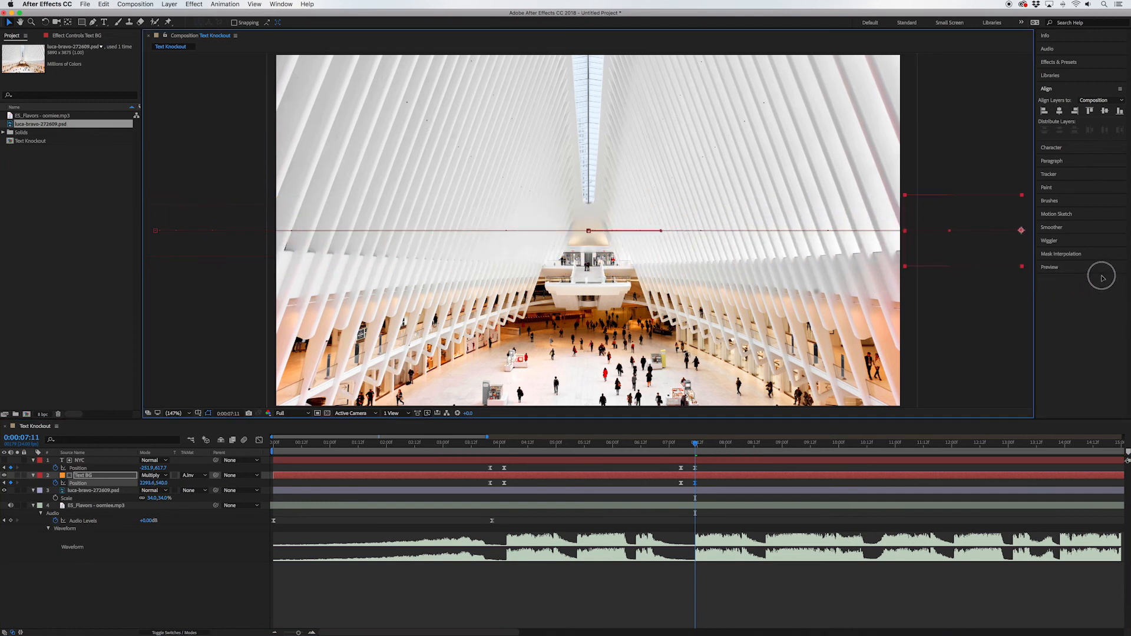
Step: Select the exit Position keyframes of NYC and Text BG and show their speed curves in the Graph Editor
{"action": "left_click_drag", "start_coordinate": [687, 475], "coordinate": [670, 464]}
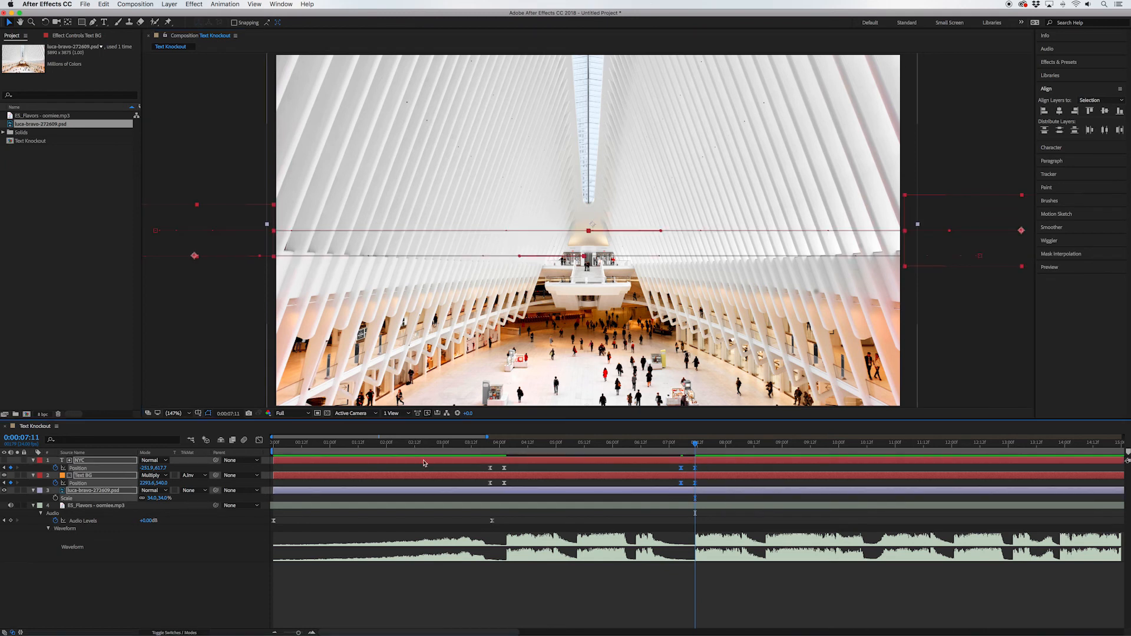
{"action": "left_click", "coordinate": [259, 440]}
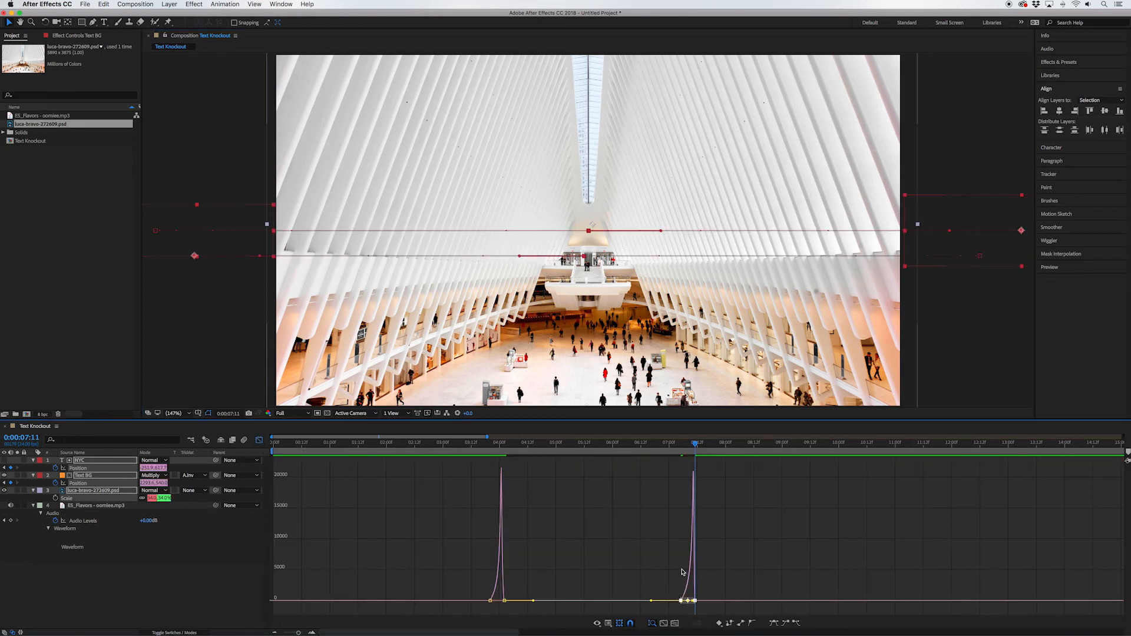